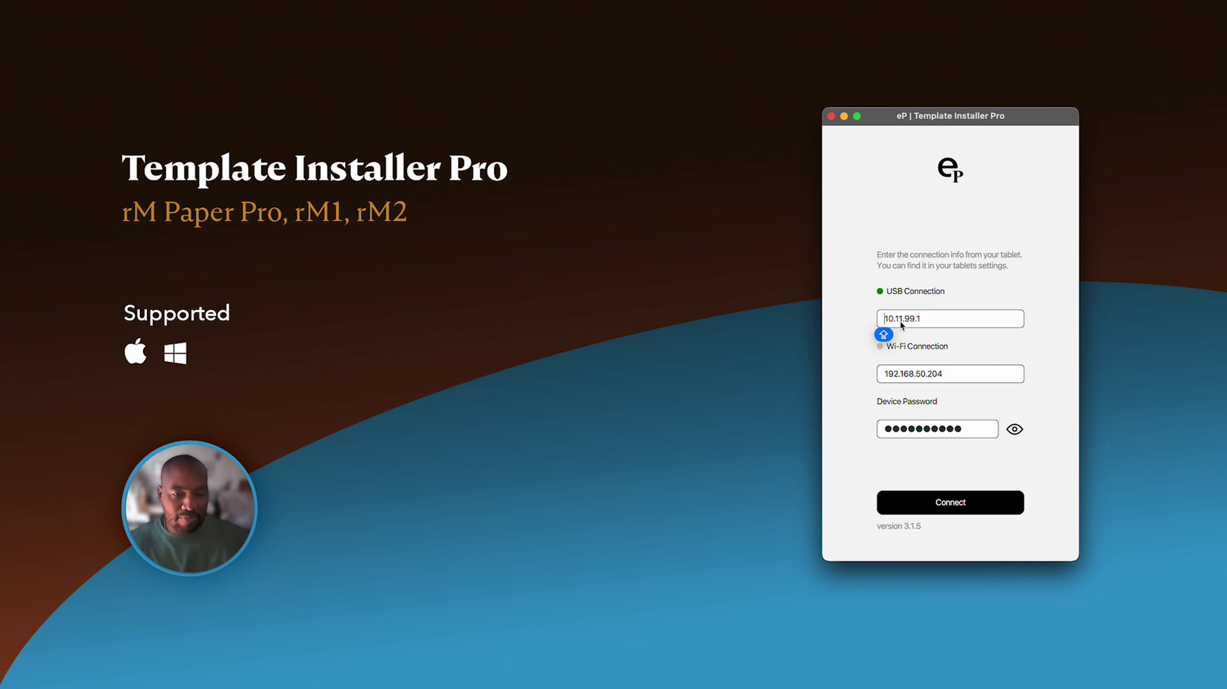
Reveal the device password as plain text to verify it.
key("Caps_Lock")
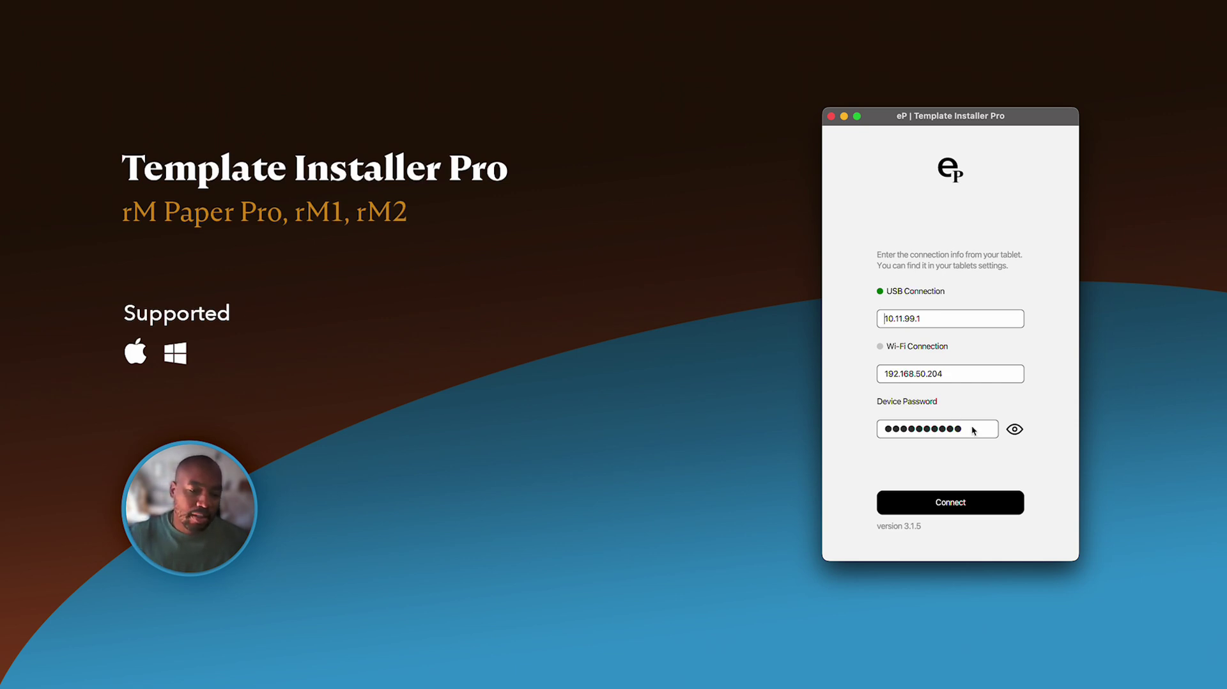
left_click(1014, 429)
left_click(1015, 430)
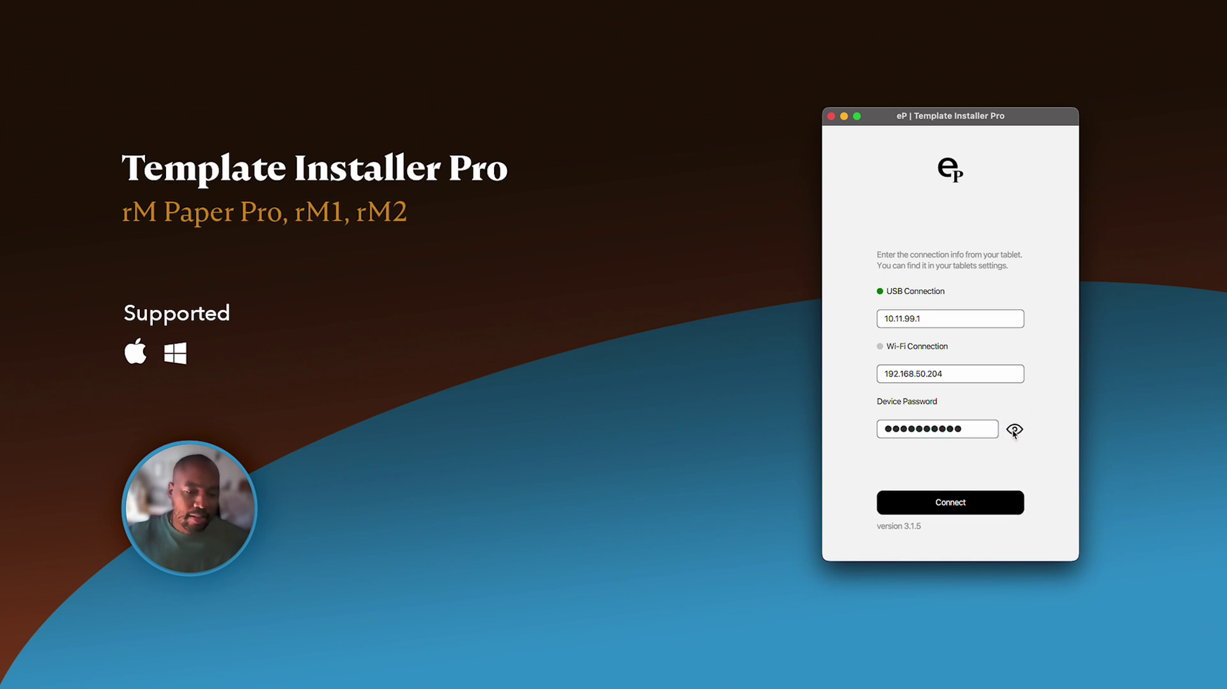
left_click(1015, 428)
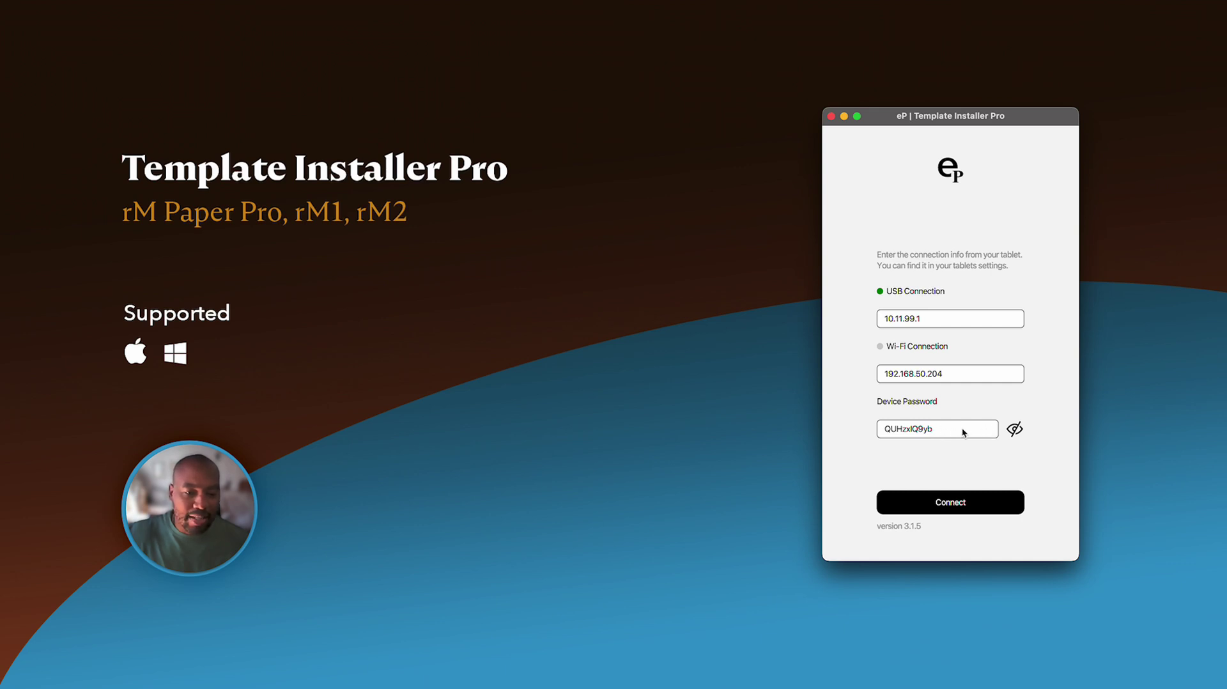
Mask the device password again and connect to list the tablet's 'course sched…' template.
left_click(1014, 429)
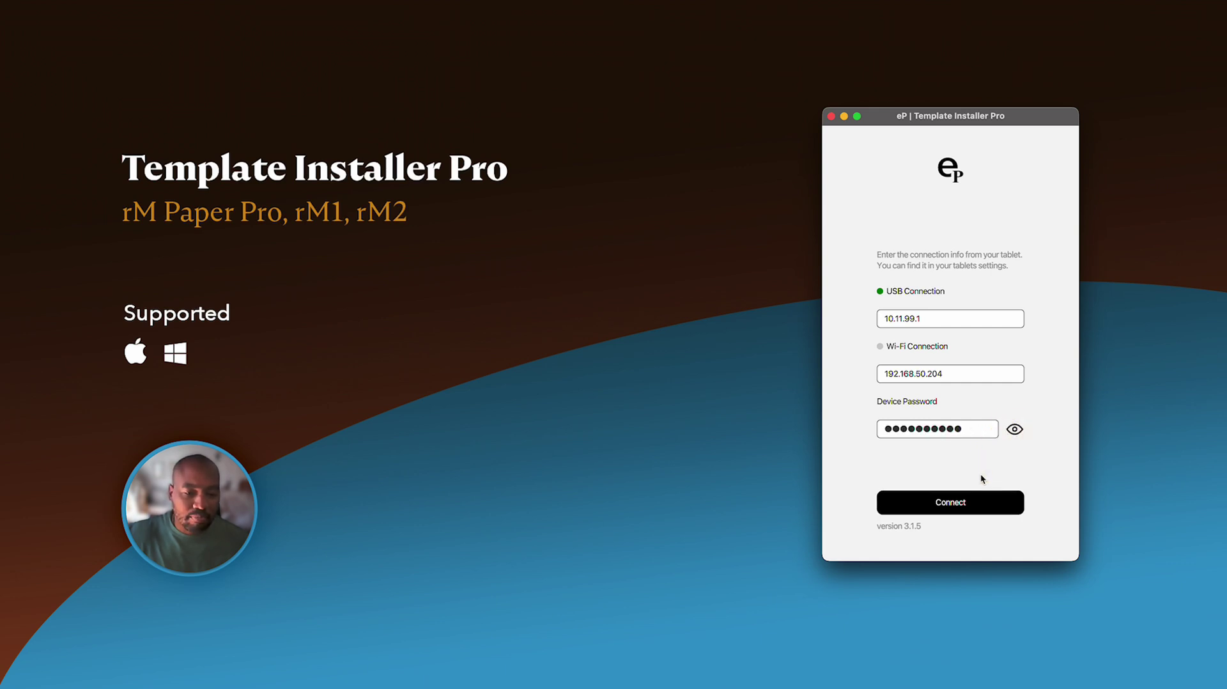
left_click(961, 504)
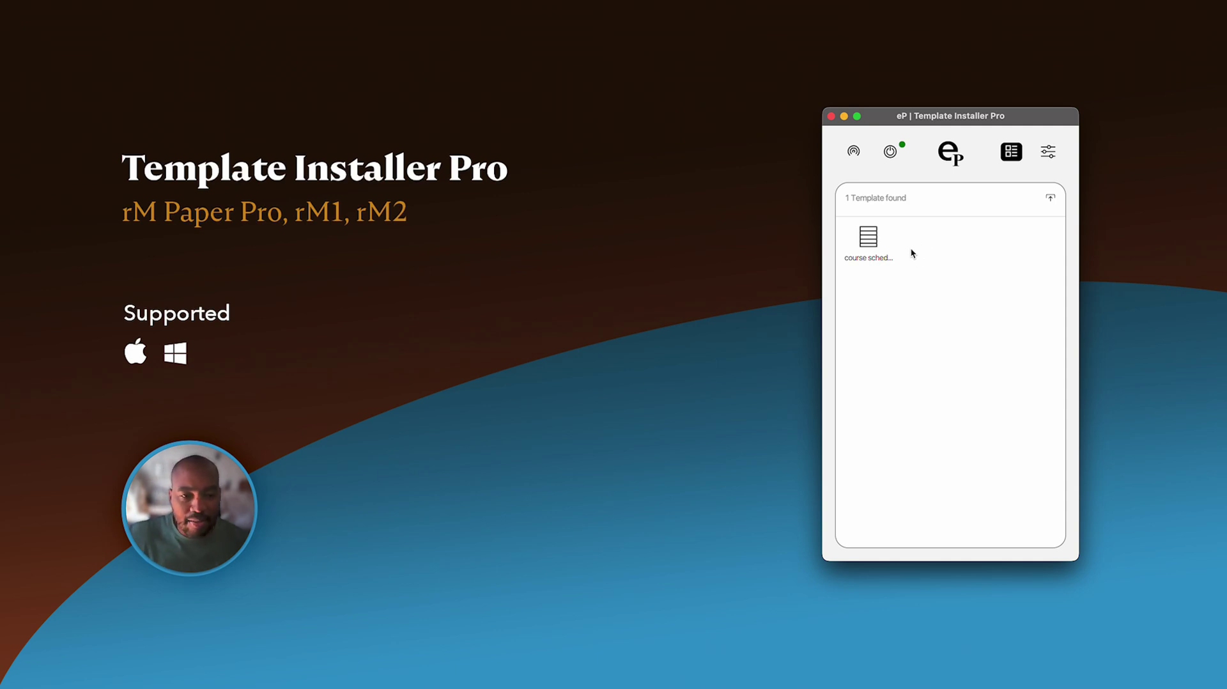
Preview the course schedule template, then delete it from the tablet and confirm removal.
left_click(872, 239)
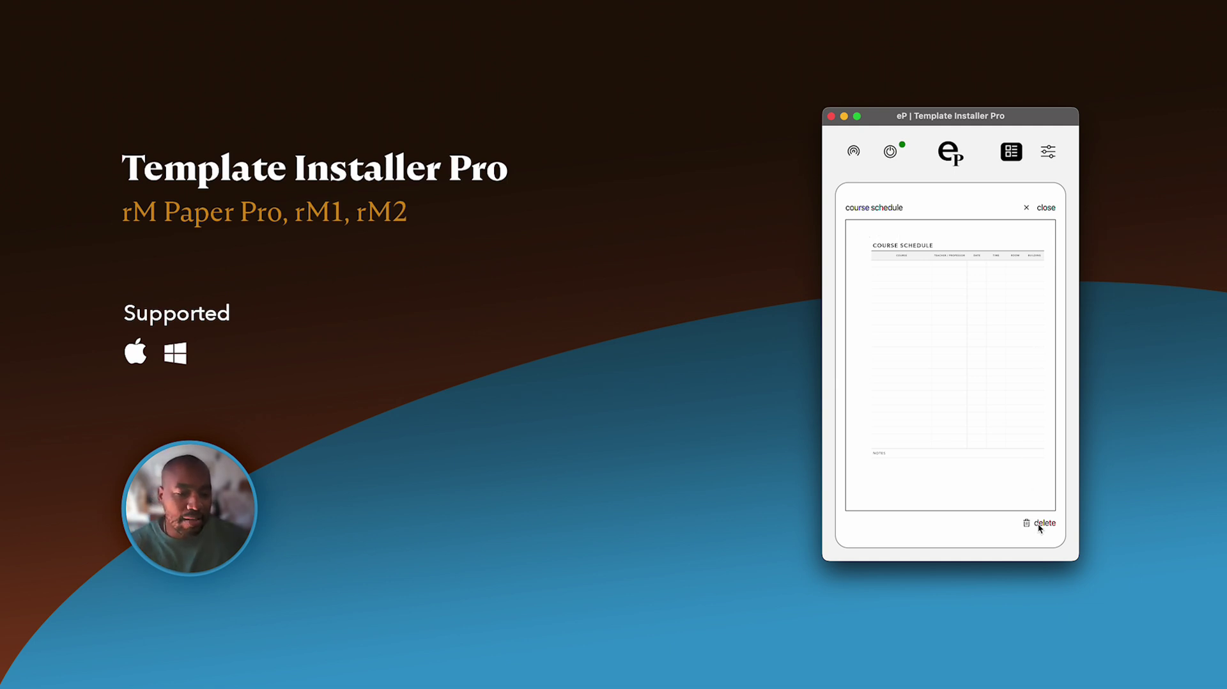
left_click(1043, 207)
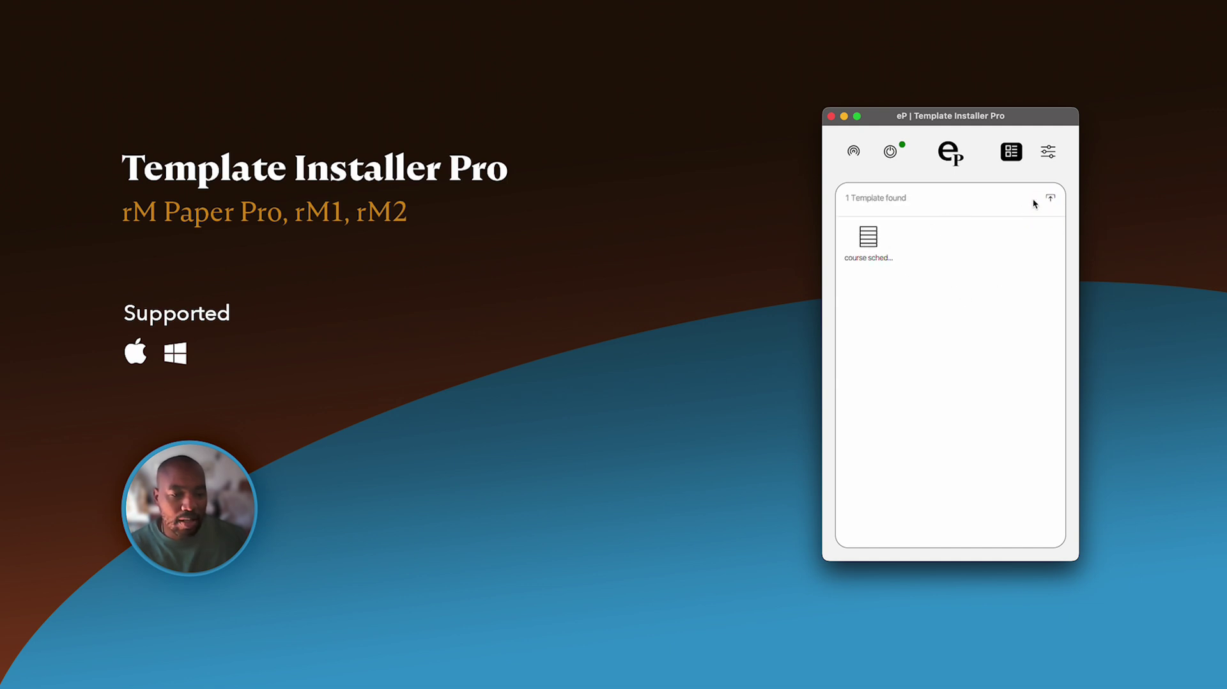
left_click(868, 239)
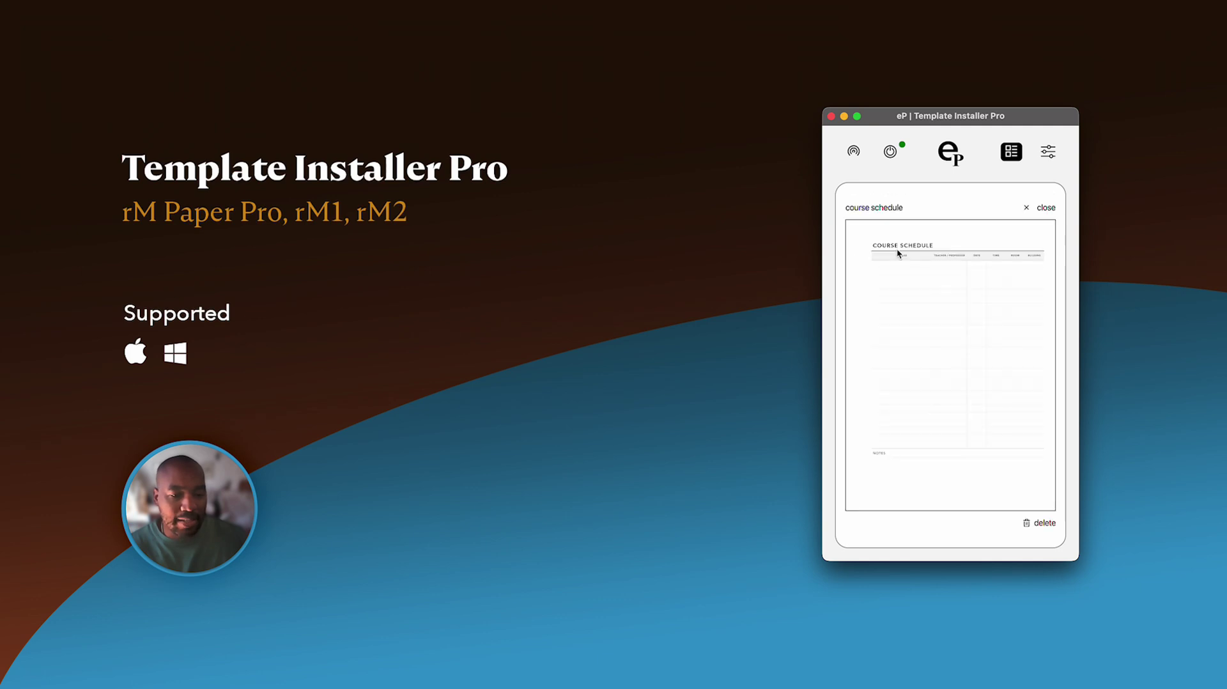
left_click(1036, 522)
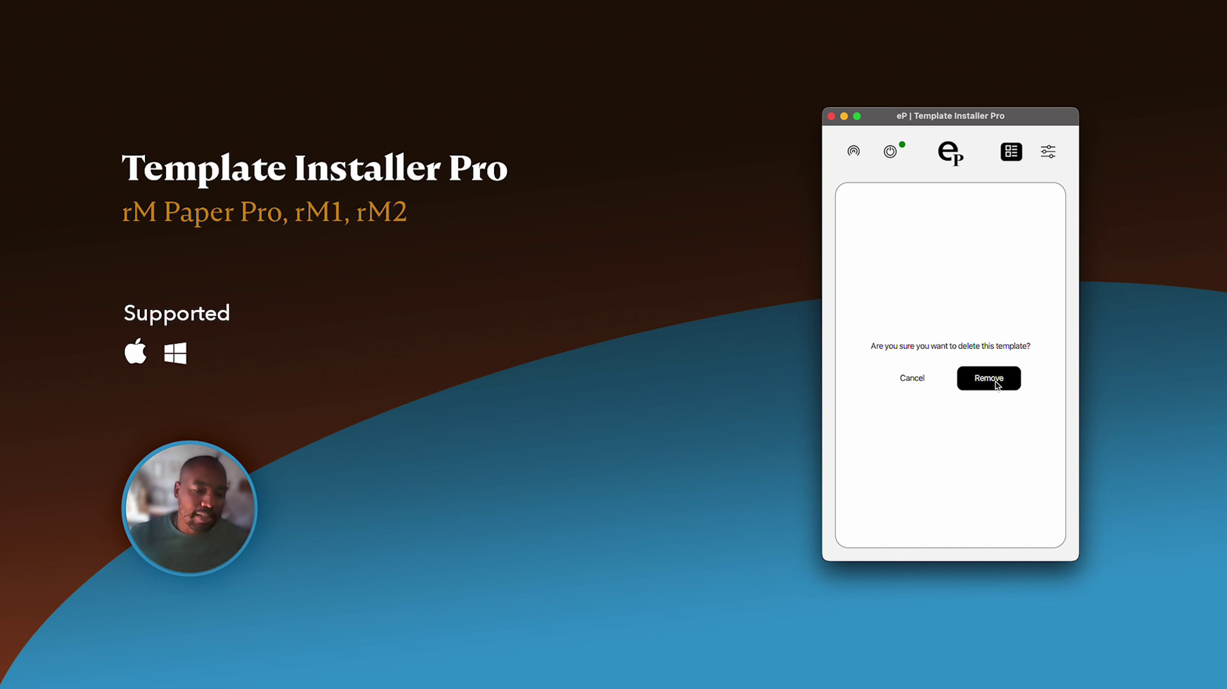
left_click(994, 380)
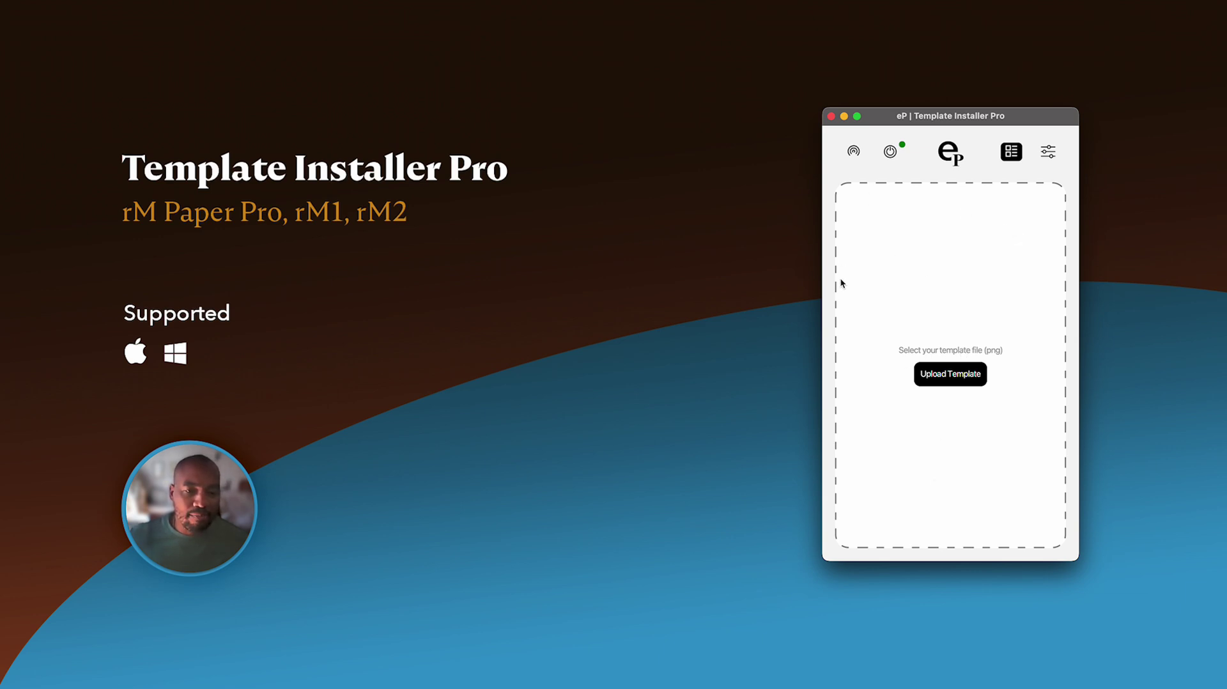
Begin a new portrait template upload with category Life/organize and icon E9A6.
left_click(953, 377)
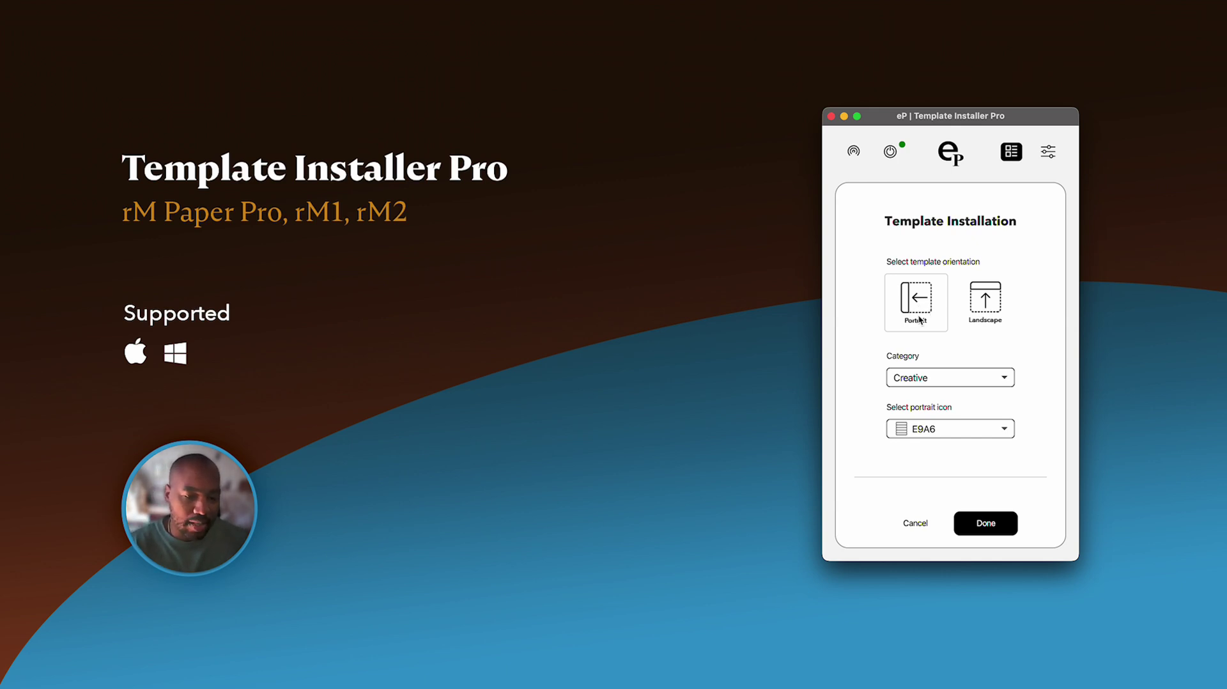
left_click(915, 380)
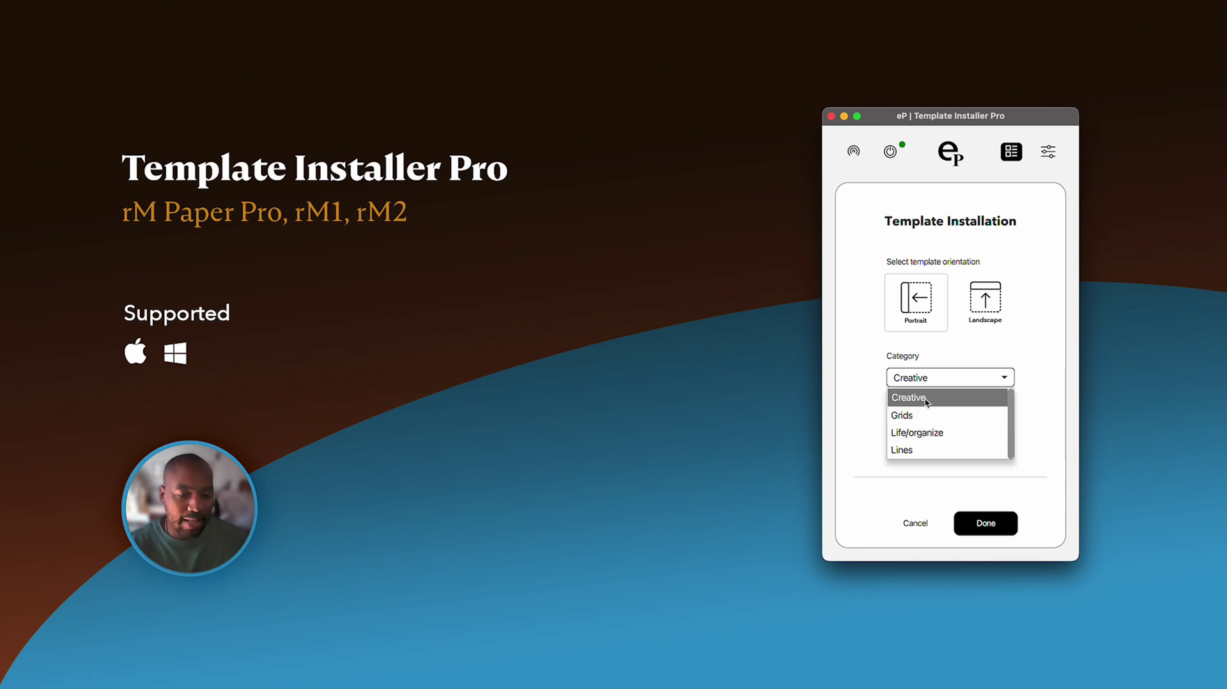
left_click(927, 397)
left_click(943, 374)
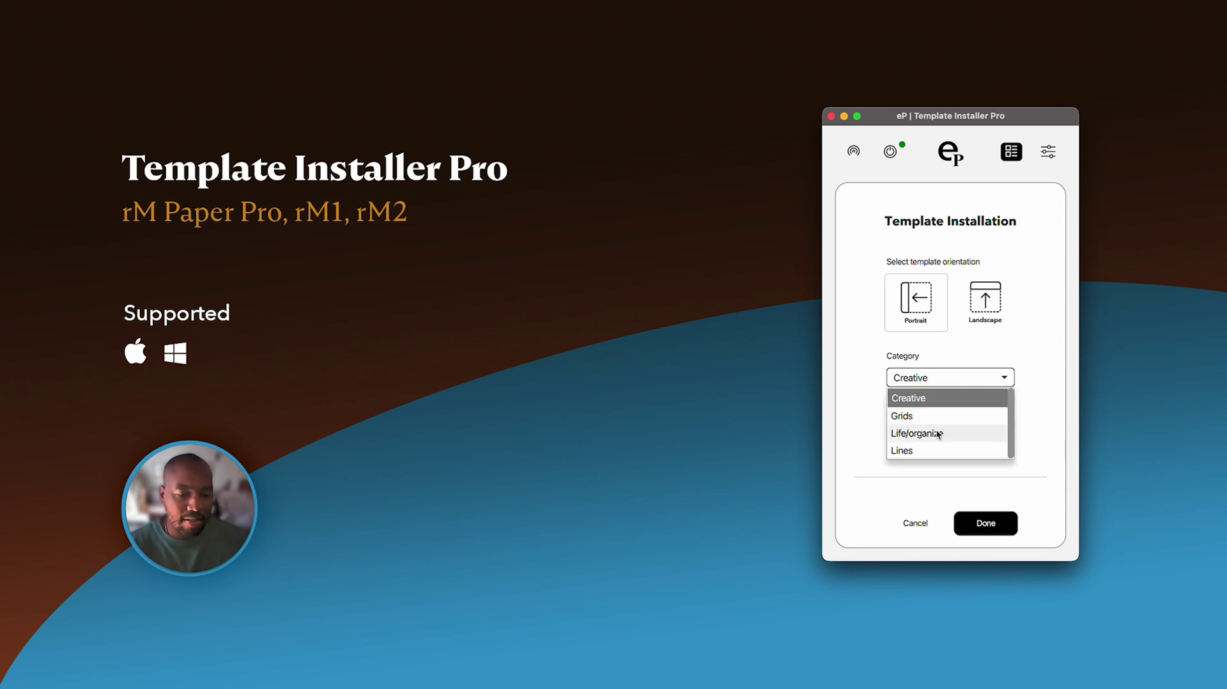
left_click(937, 433)
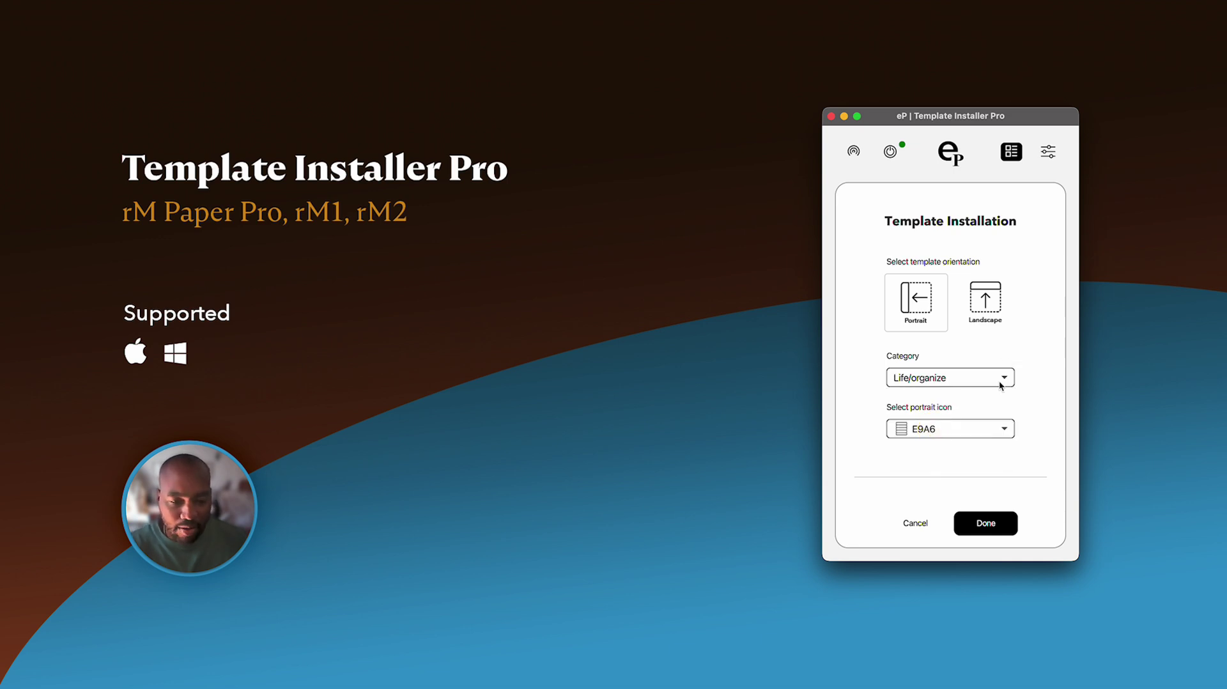
Leave E9A6 selected in the portrait icon list.
left_click(935, 433)
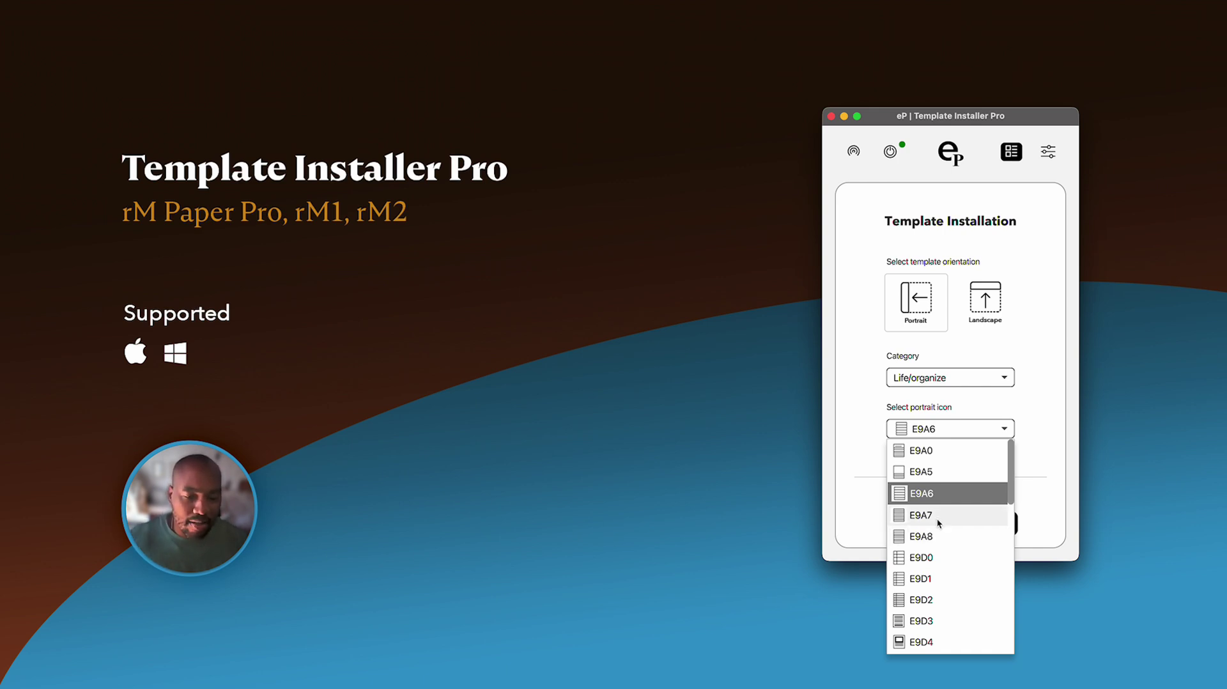
left_click(916, 498)
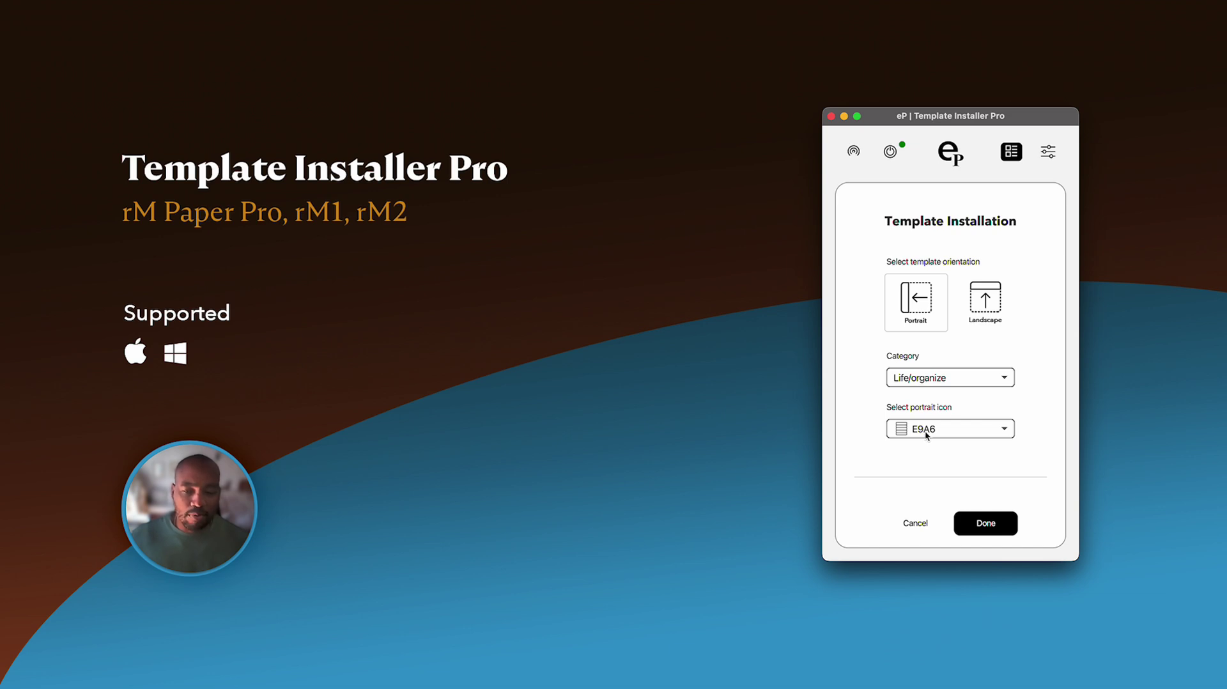
Confirm the settings, pick course schedule.png as the image and install it on the tablet.
left_click(987, 523)
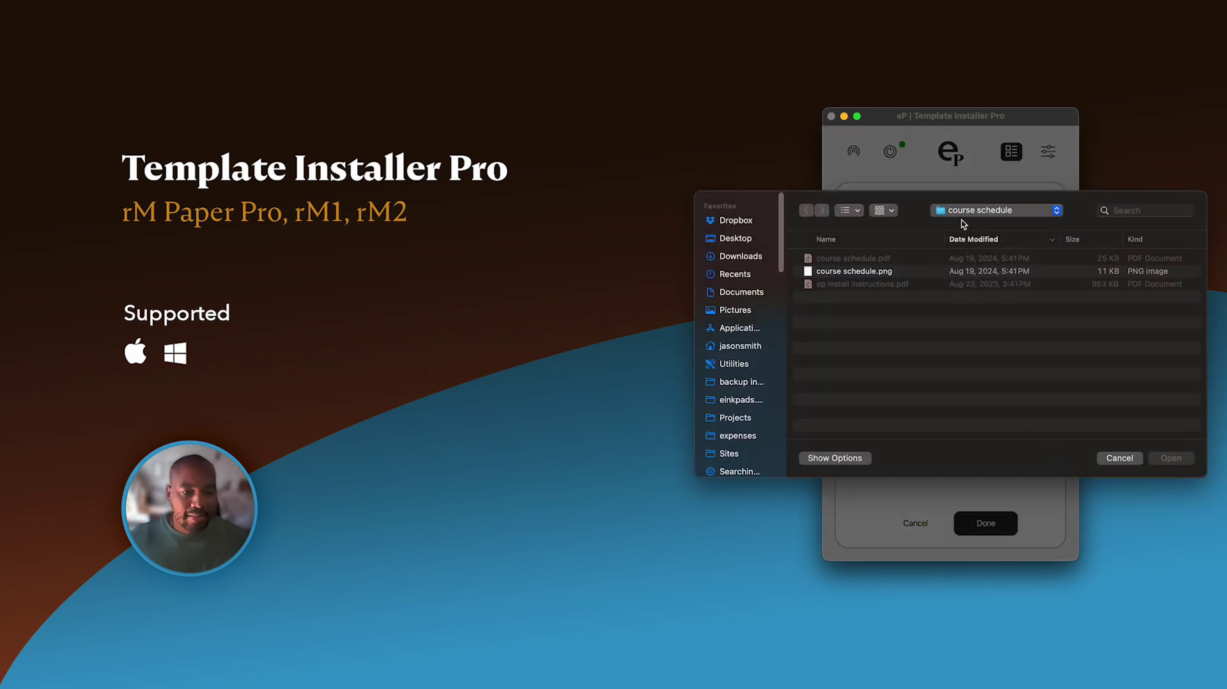
double_click(861, 274)
left_click(974, 514)
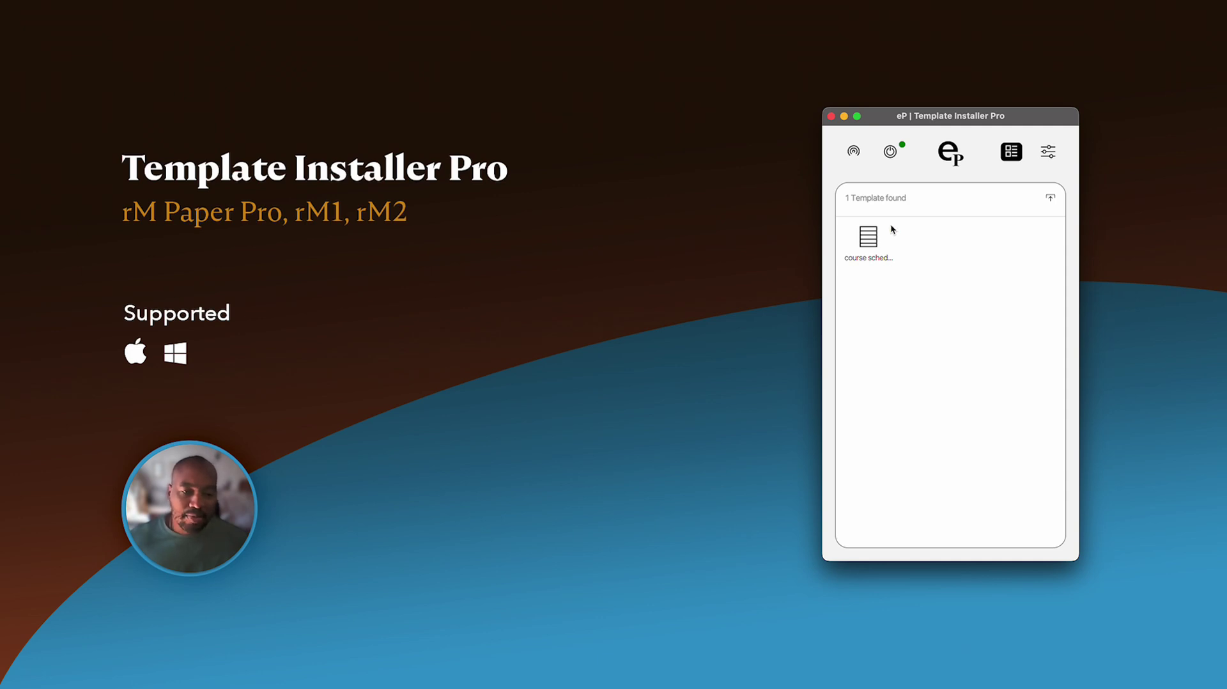
Bring up the tablet restart prompt.
left_click(893, 152)
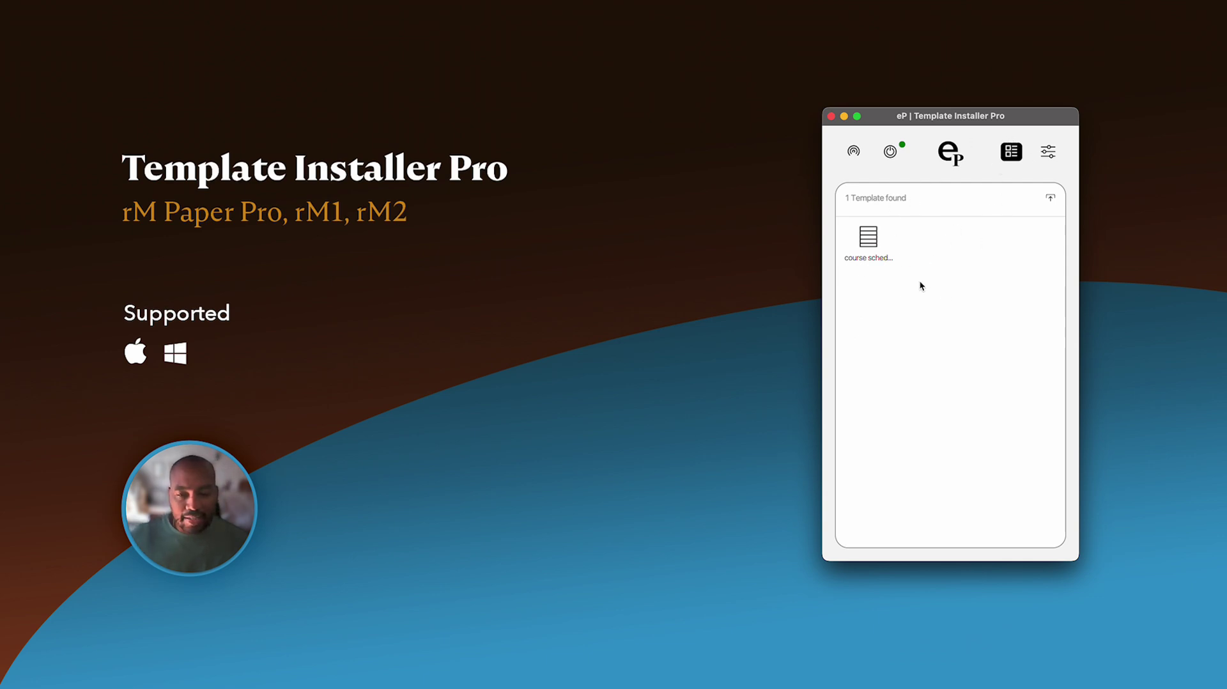
Open the app settings, close them back to the template list, then reopen them.
left_click(1048, 152)
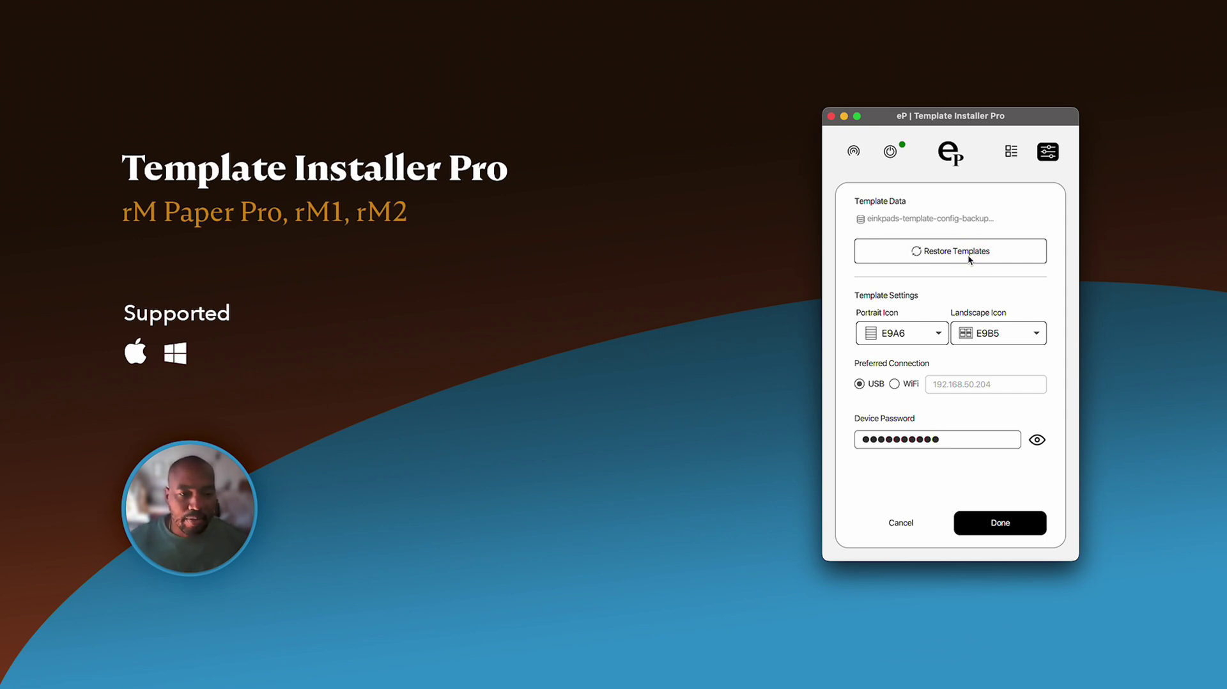
left_click(1020, 517)
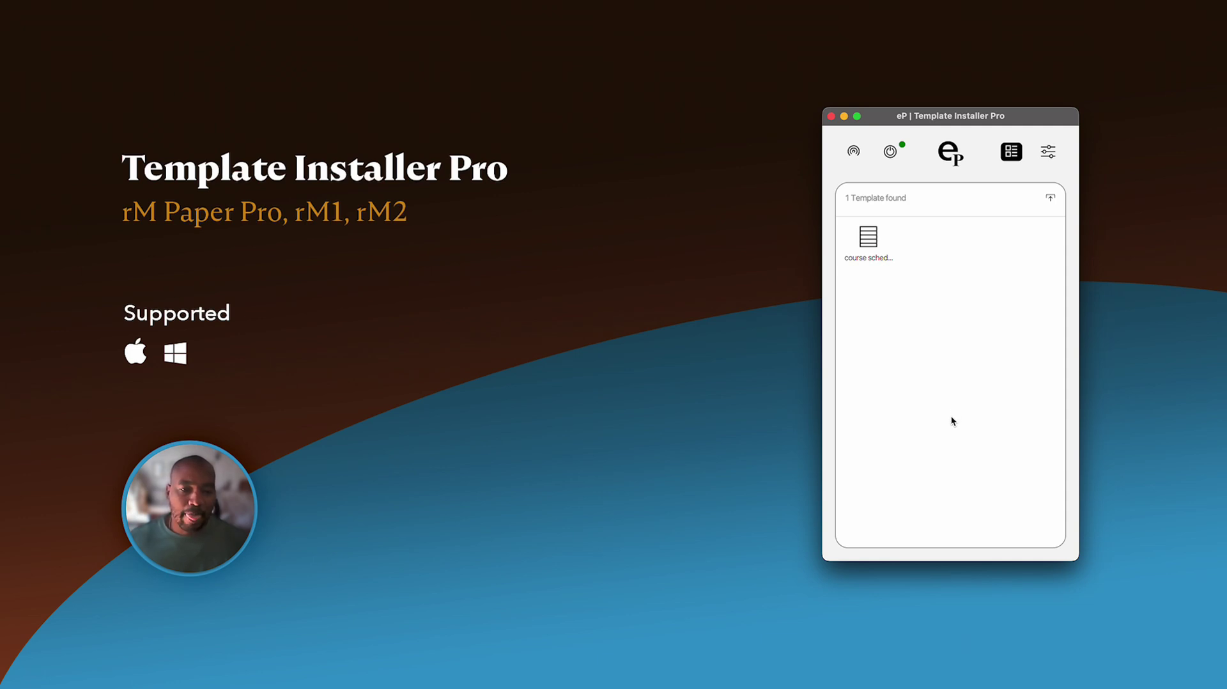
left_click(1053, 155)
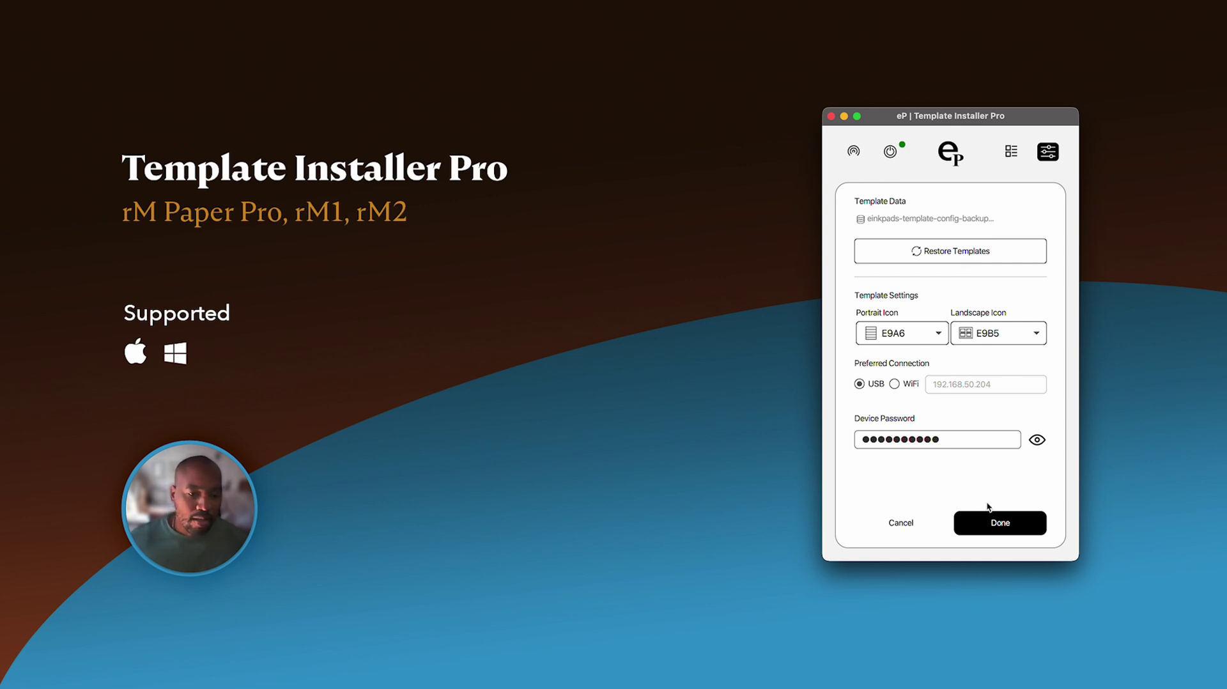
left_click(996, 526)
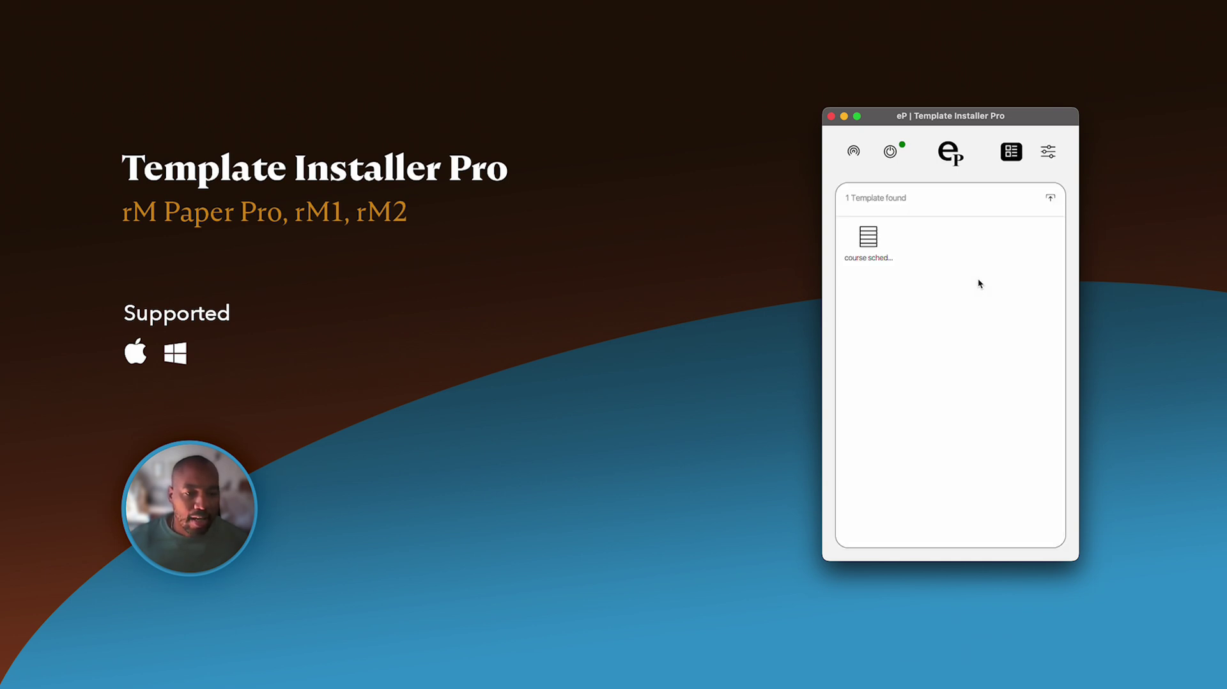